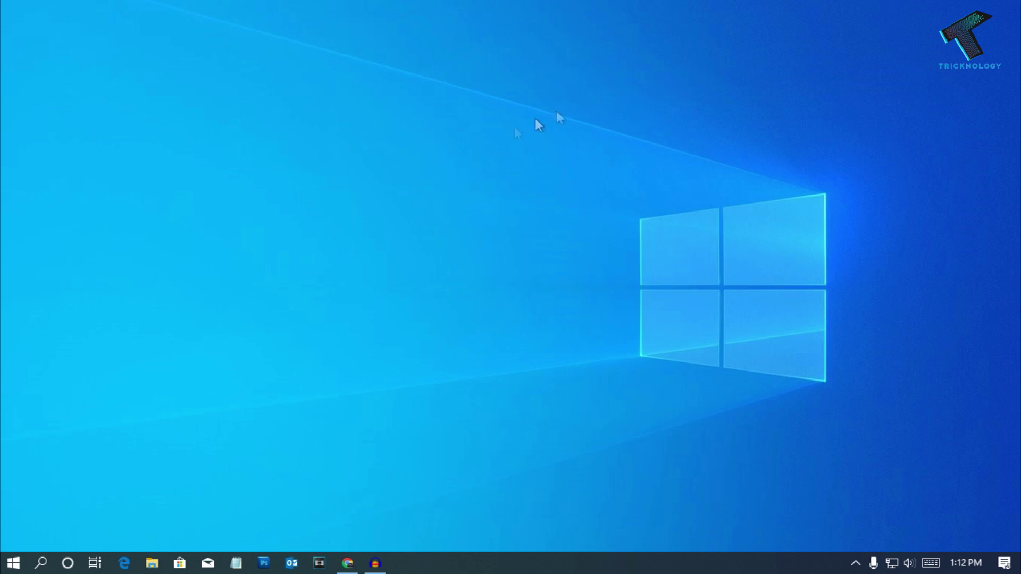
Bring up the Start menu from the taskbar
left_click(11, 563)
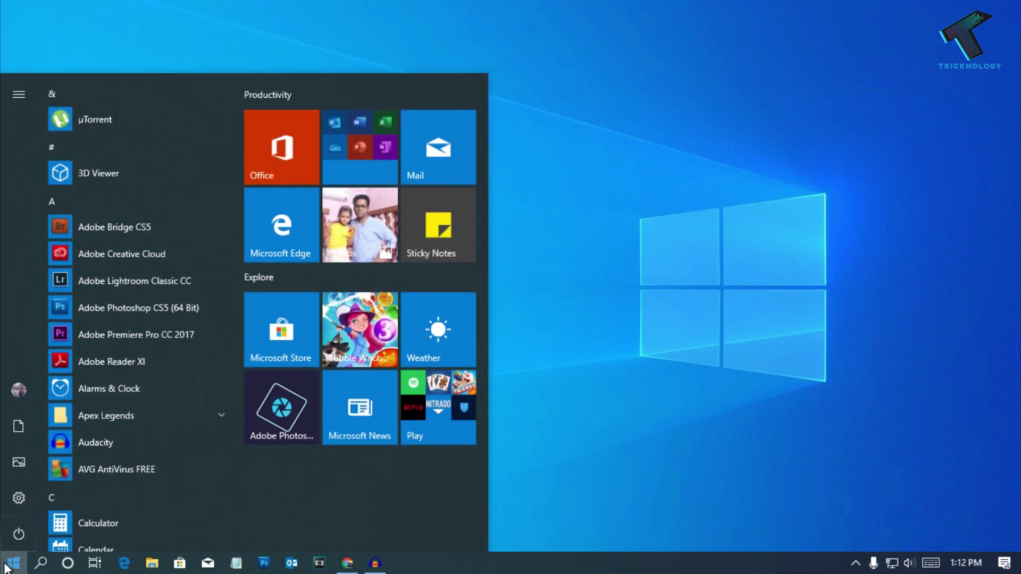
type("run")
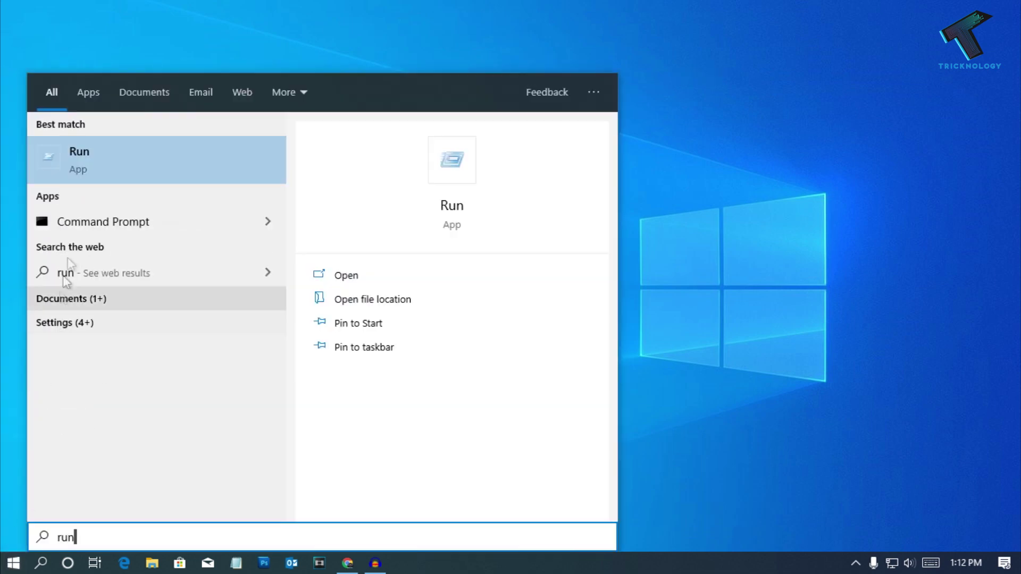
Launch Run from the Start search, centre it and select the entered regedit text
left_click(85, 171)
left_click_drag(167, 403, 439, 252)
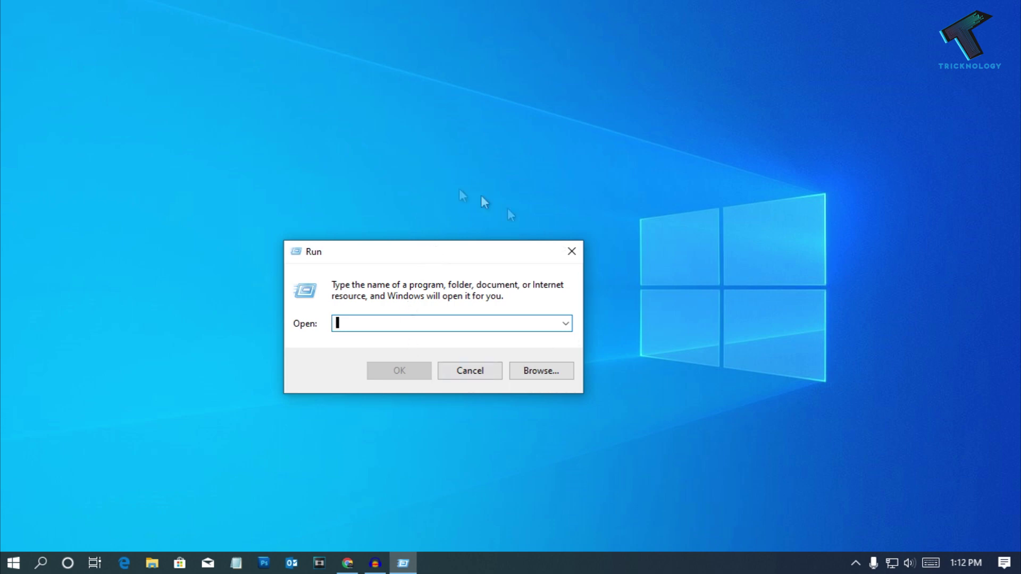
left_click_drag(391, 249, 398, 247)
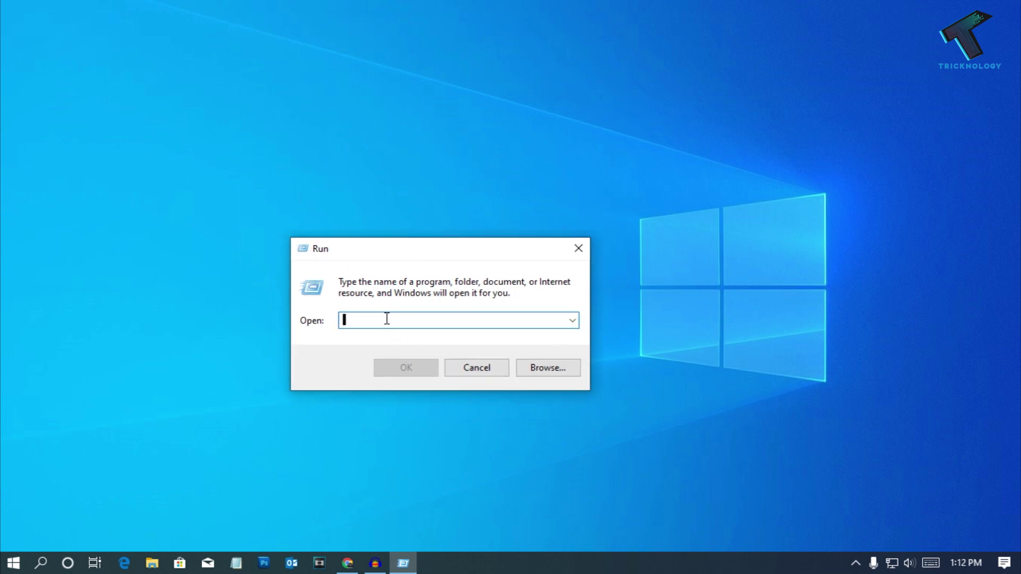
type("regedit")
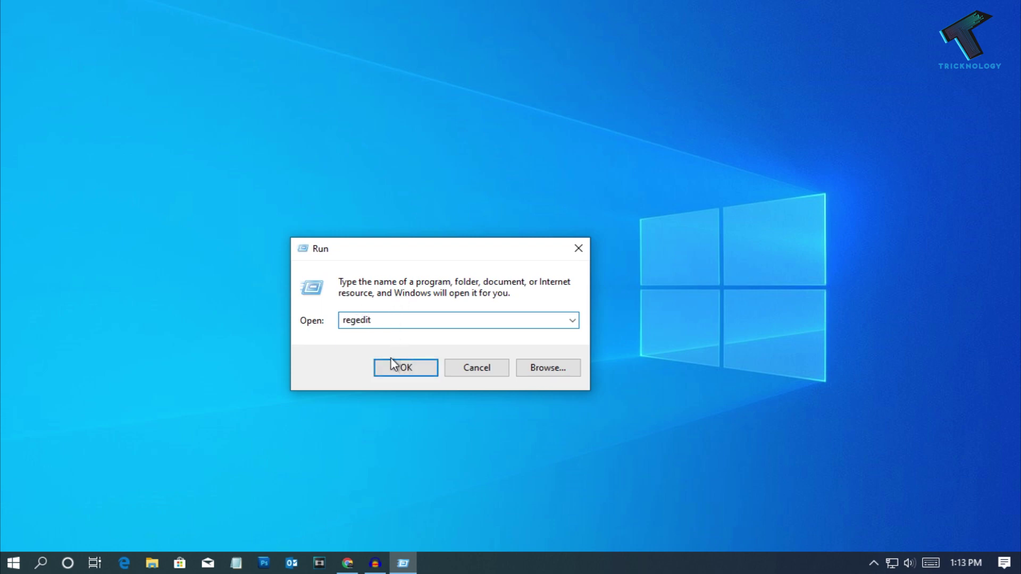
left_click_drag(394, 319, 299, 320)
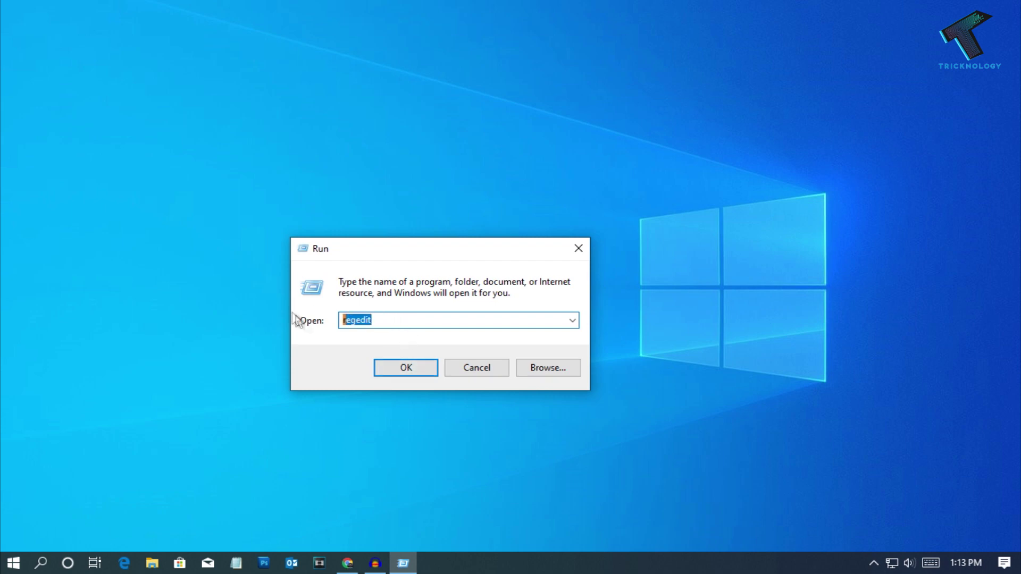
Start Registry Editor via regedit and allow it through the UAC prompt
left_click(414, 370)
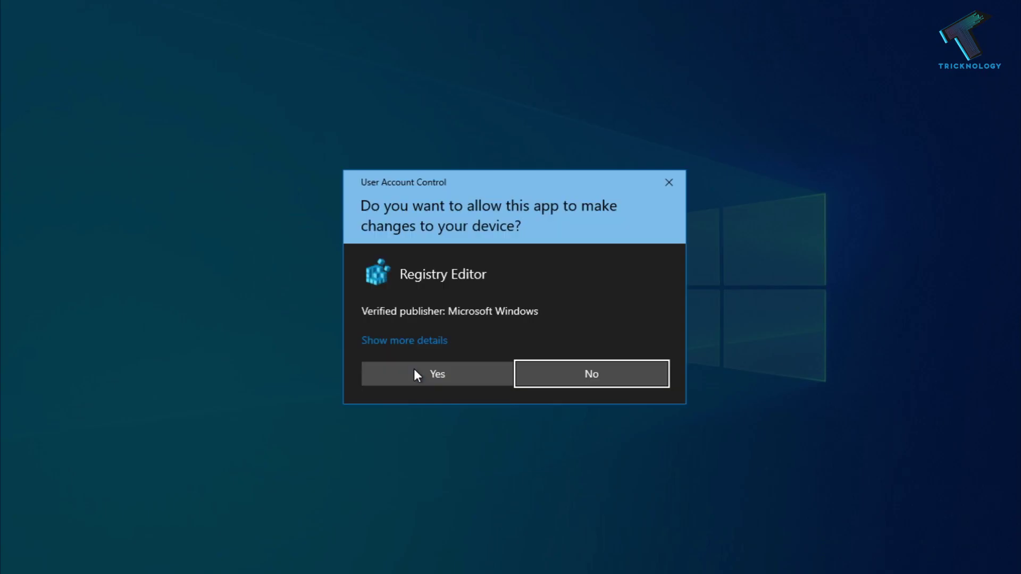
left_click(437, 379)
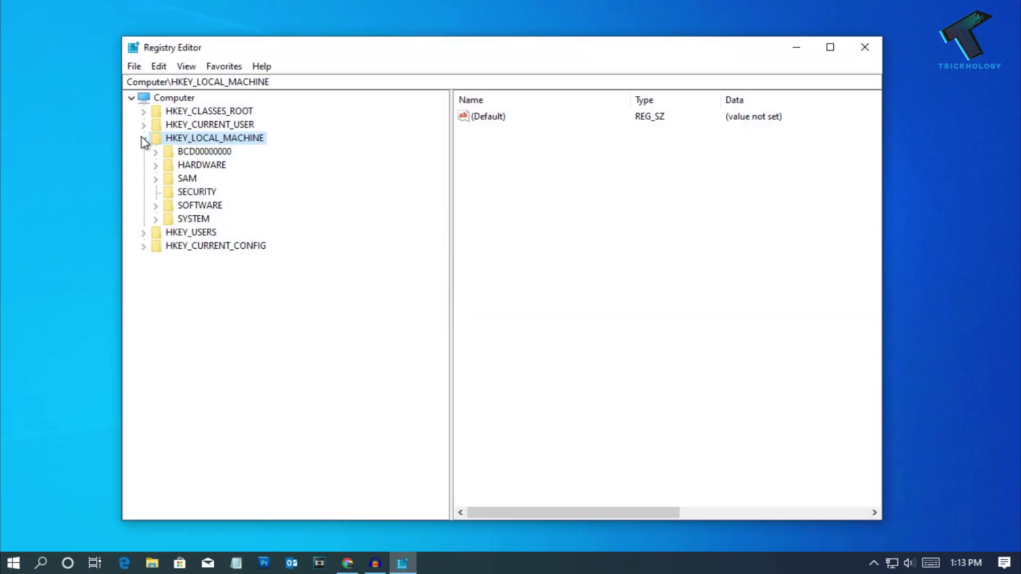
Expand HKEY_LOCAL_MACHINE > SYSTEM > ControlSet001 > Services to list the service keys
left_click(143, 139)
left_click(143, 138)
left_click(156, 220)
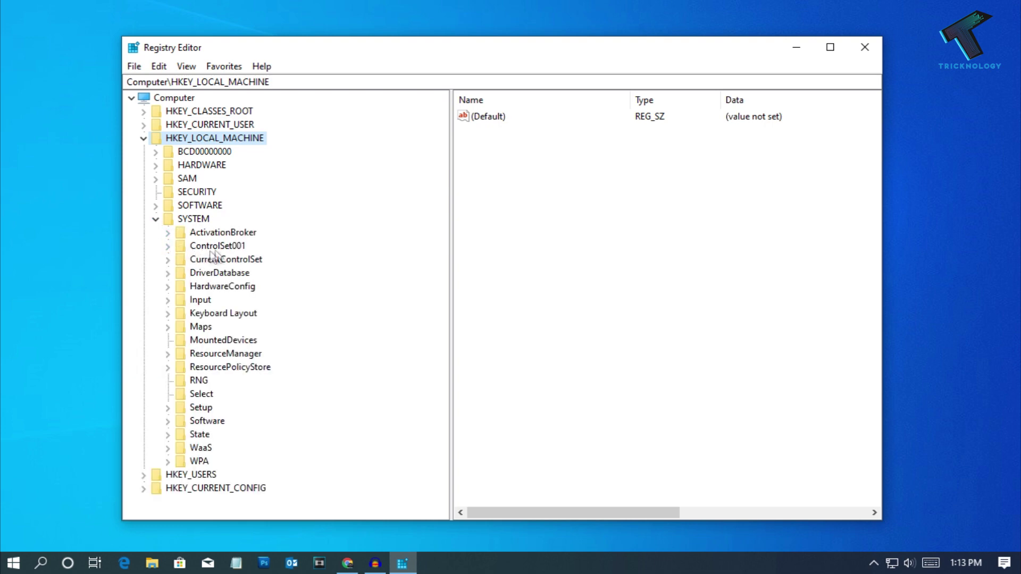
left_click(168, 246)
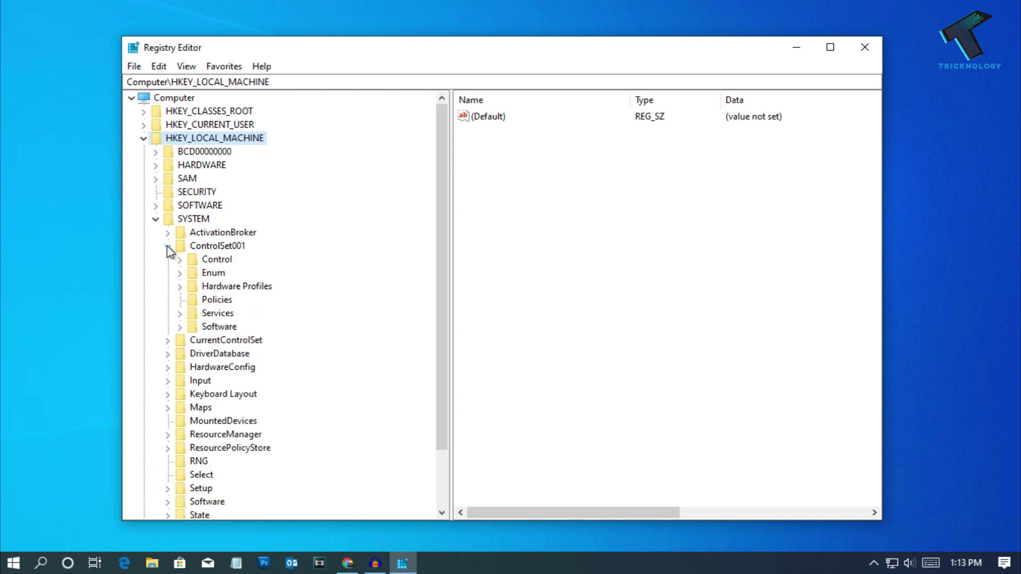
left_click(181, 314)
left_click(255, 275)
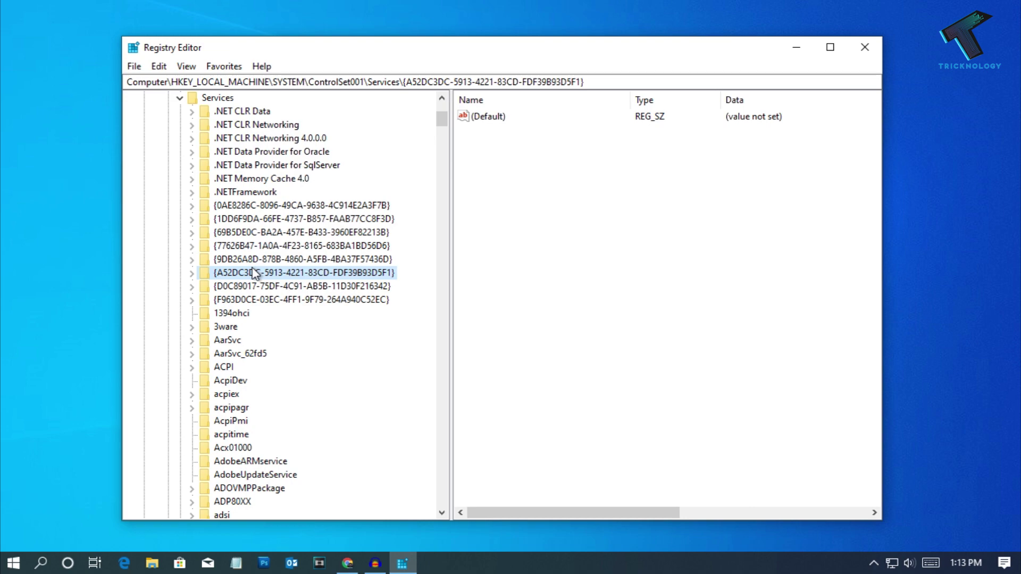
type("nal")
scroll(263, 275, "down", 2)
scroll(264, 274, "down", 2)
scroll(263, 276, "down", 3)
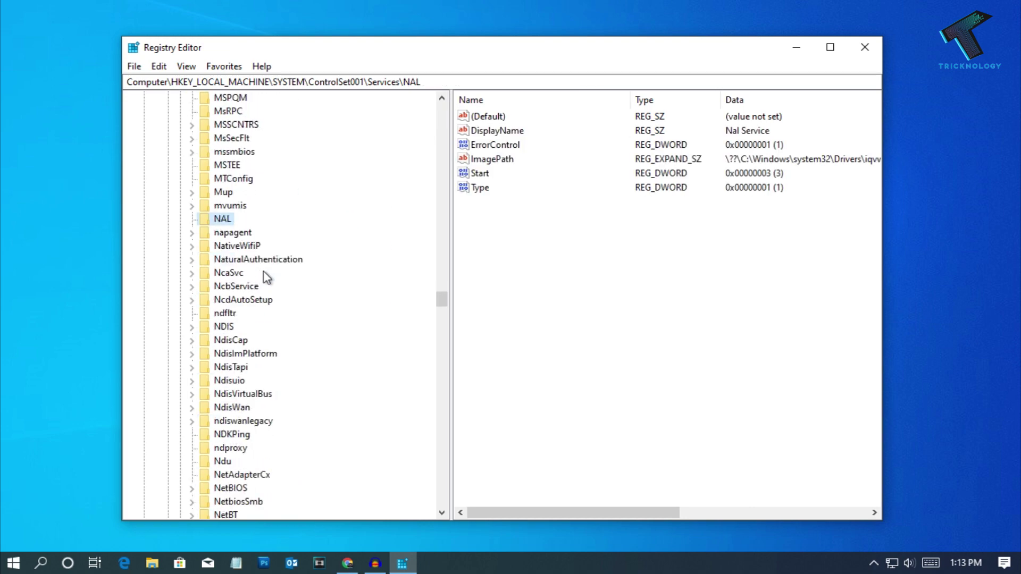
scroll(263, 275, "down", 3)
scroll(264, 275, "down", 1)
Check that Ndu's Start value is 4 without changing it, then close Registry Editor
left_click(223, 301)
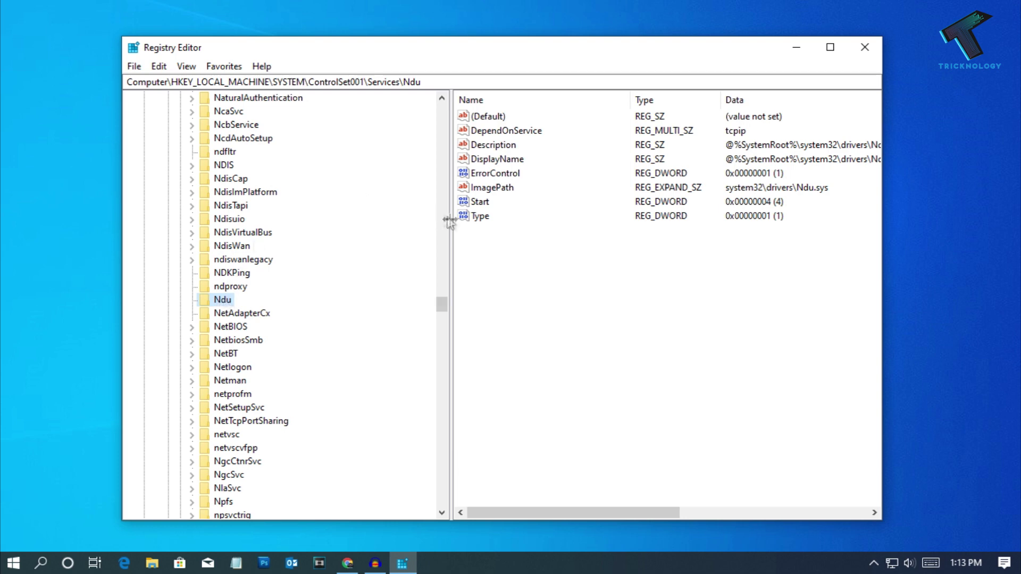
left_click(482, 204)
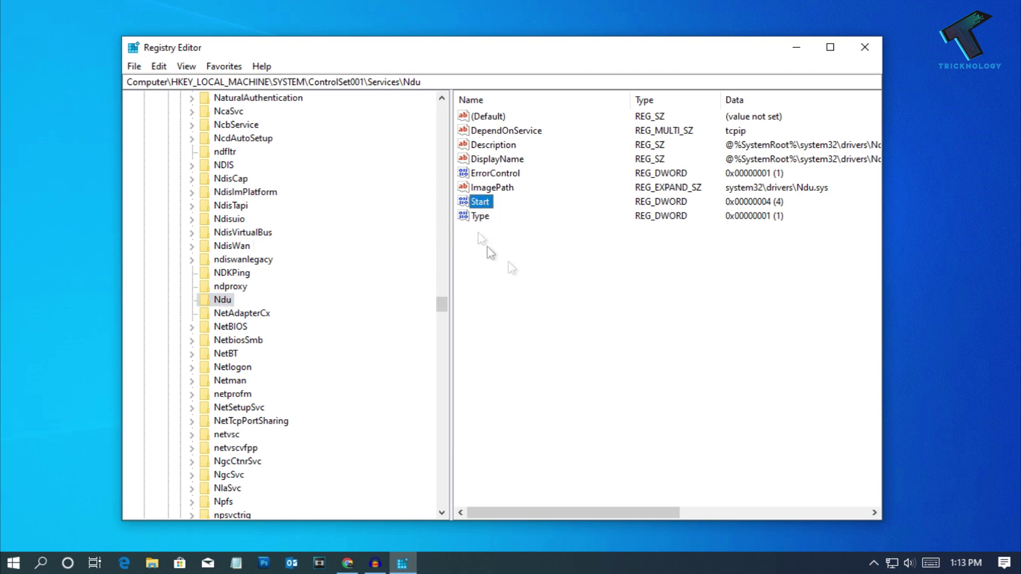
right_click(481, 205)
left_click(509, 211)
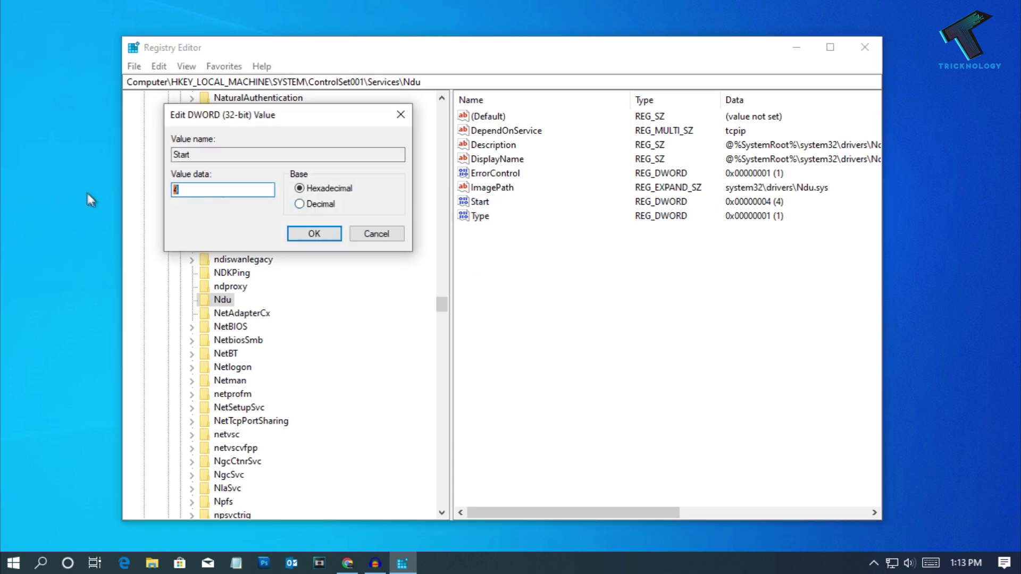
left_click(388, 238)
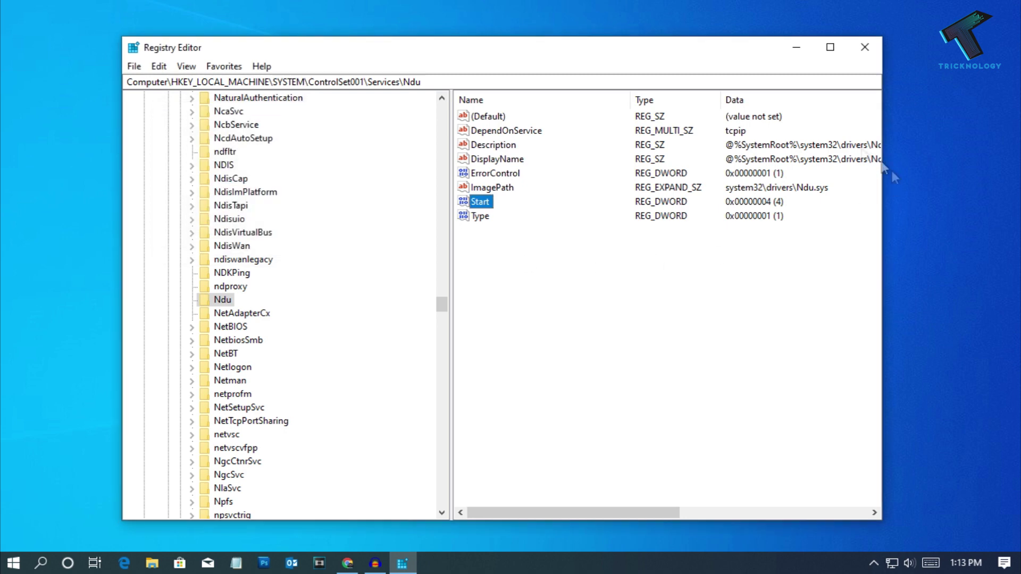
left_click(871, 50)
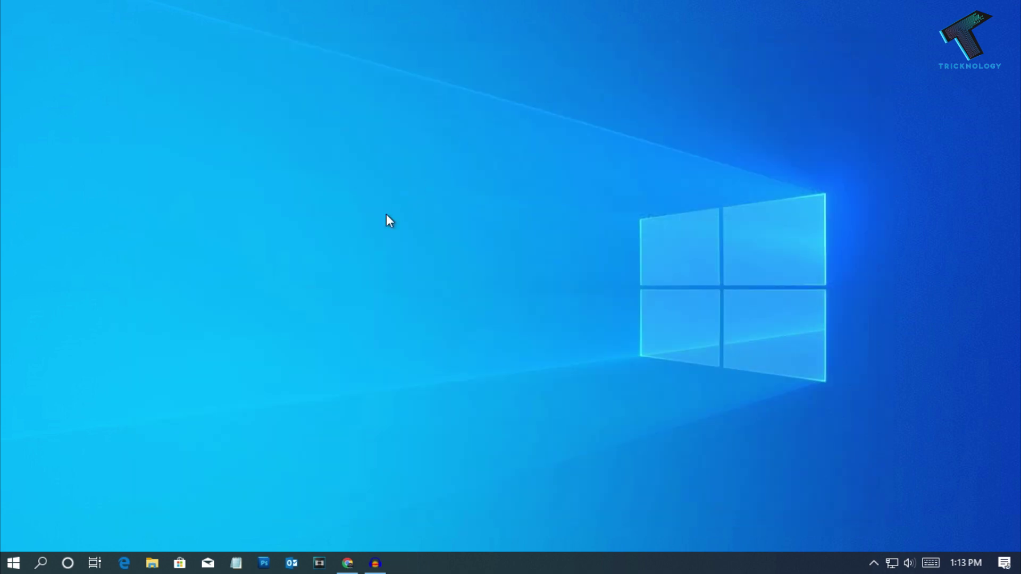
Enter services.msc in Run via Win+R and dismiss the Start search that popped up
key("super+r")
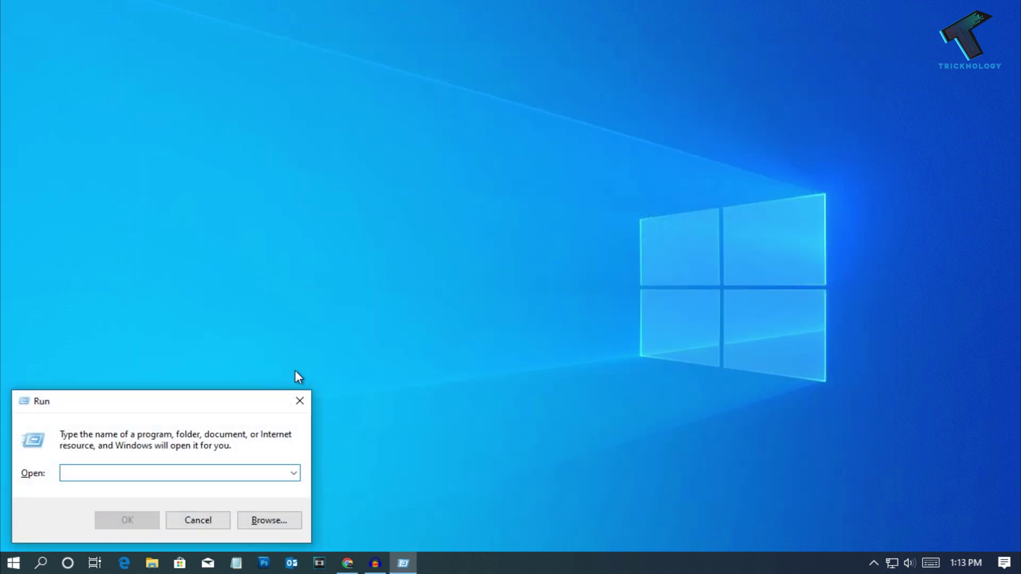
type("ser")
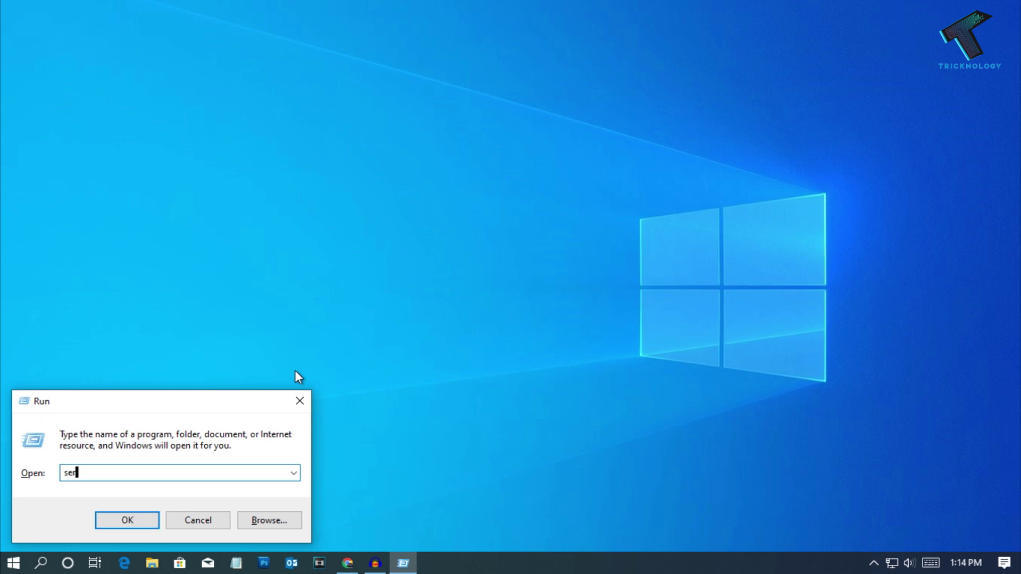
type("vices")
type(".msc")
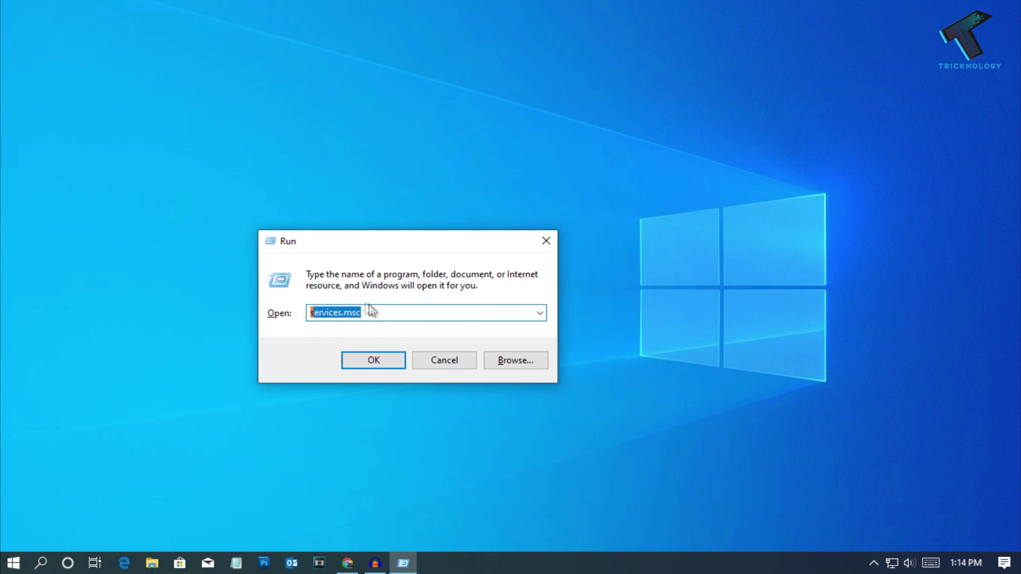
left_click(13, 563)
type("servi")
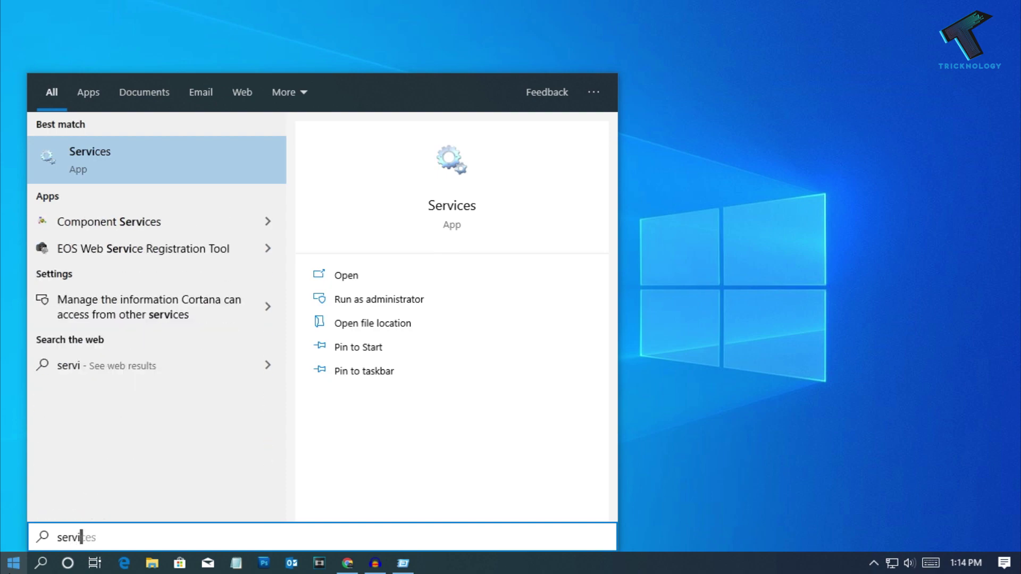
type("ces.msc")
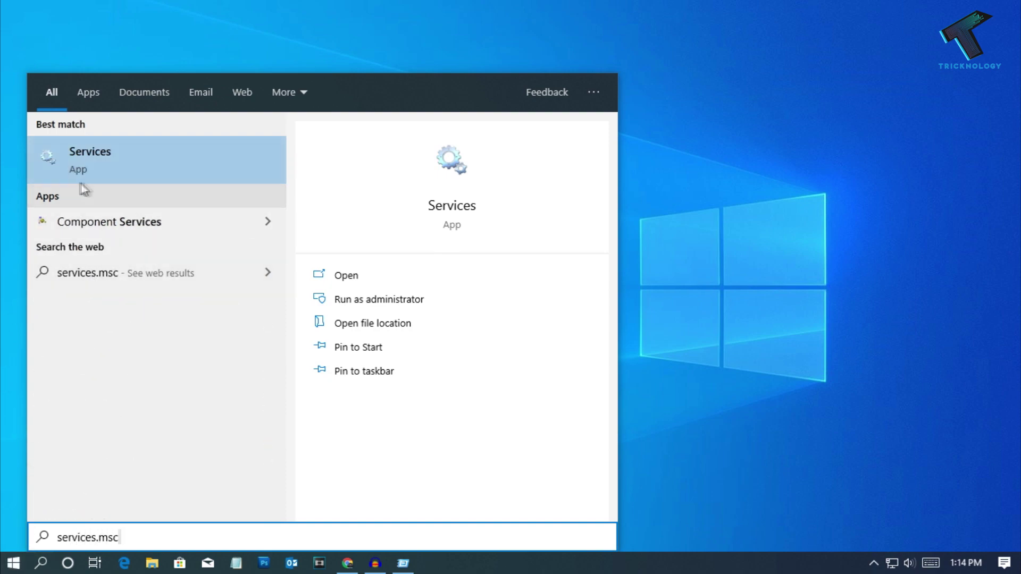
left_click(120, 170)
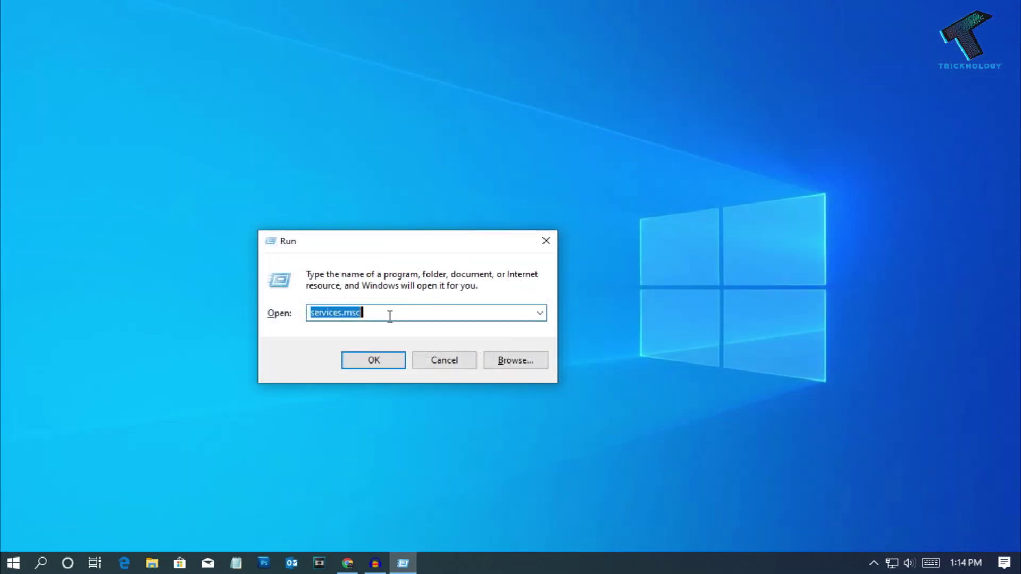
Launch the Services console and select the SysMain service in the list
left_click(392, 314)
key("Return")
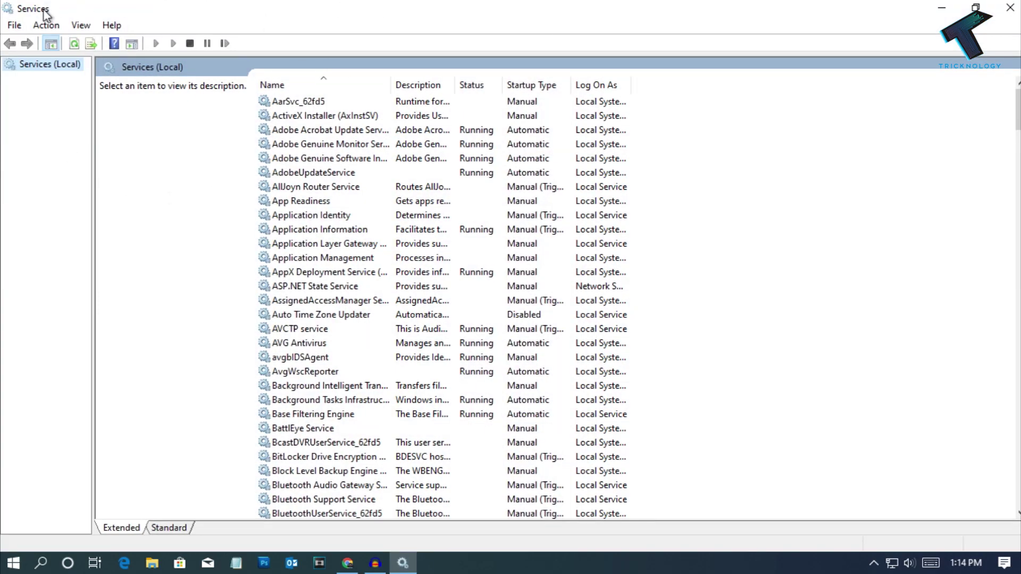
left_click(339, 219)
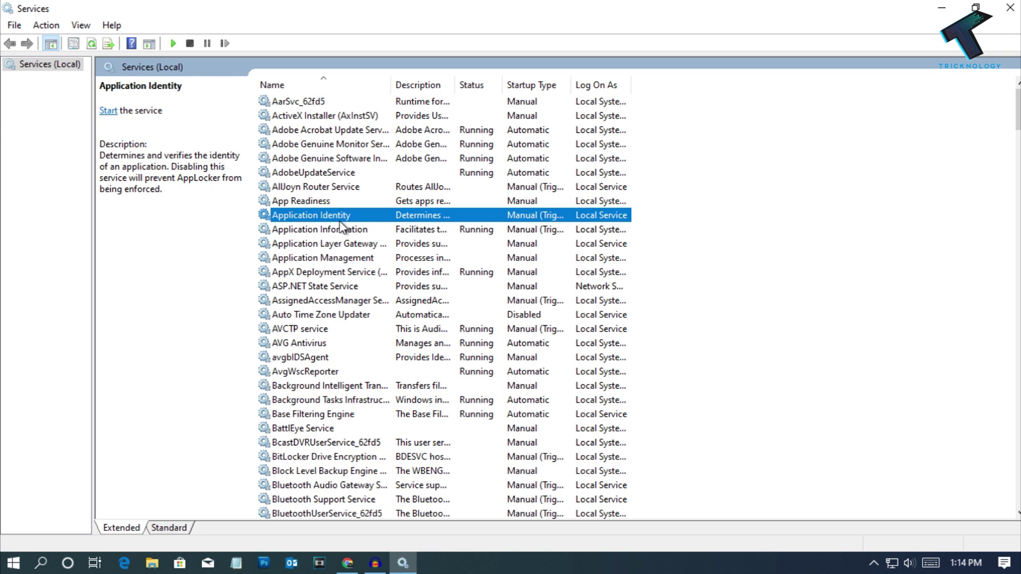
key("s")
key("s")
scroll(370, 330, "down", 3)
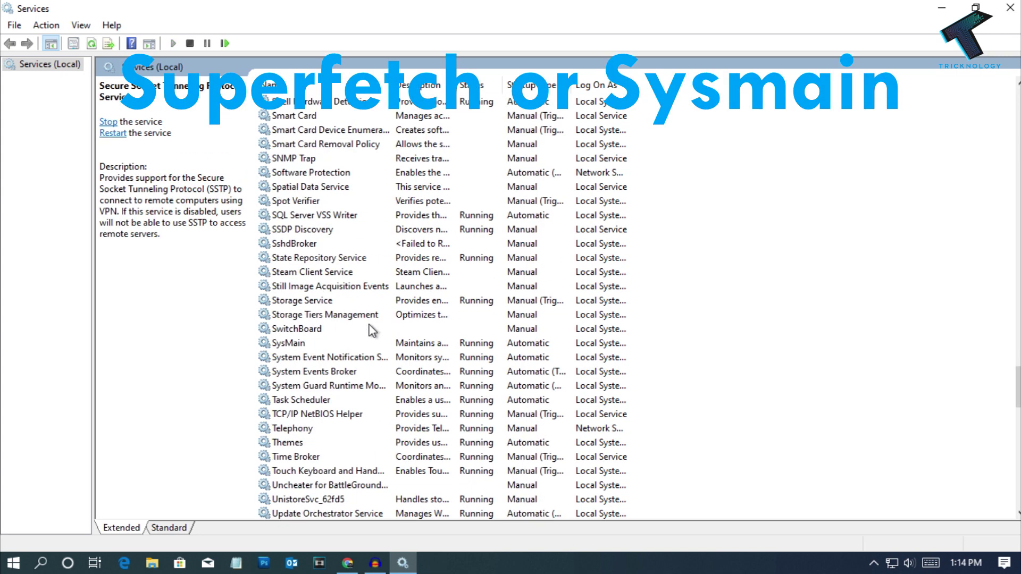
left_click(289, 345)
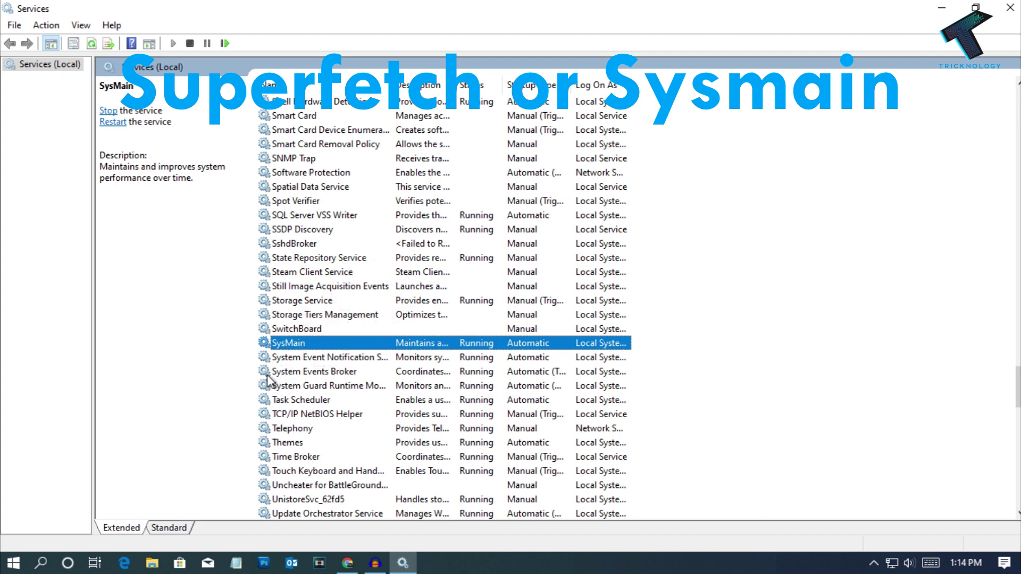
Run winver to show About Windows with version 1903, then close it
key("super+r")
type("win")
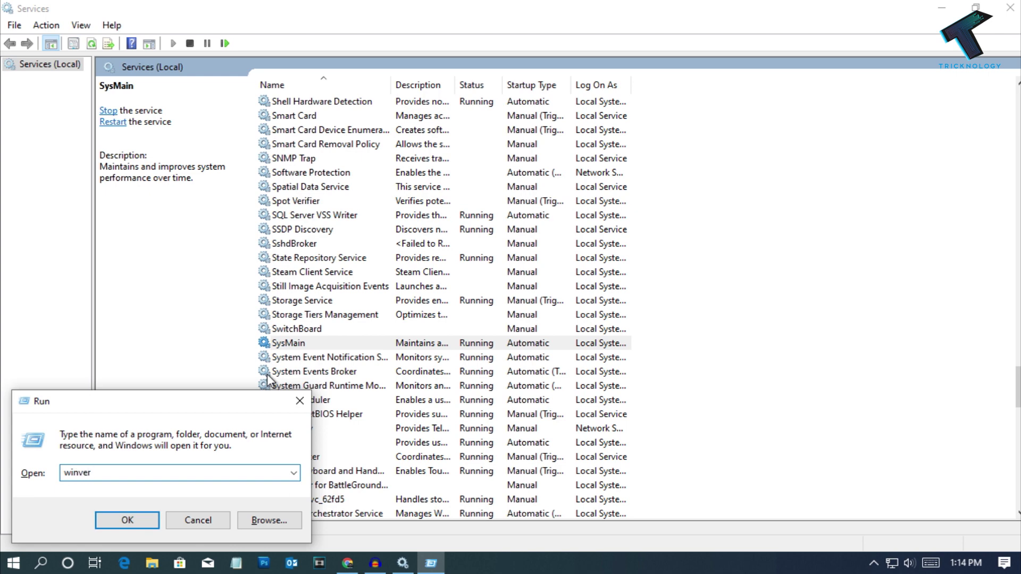
key("Return")
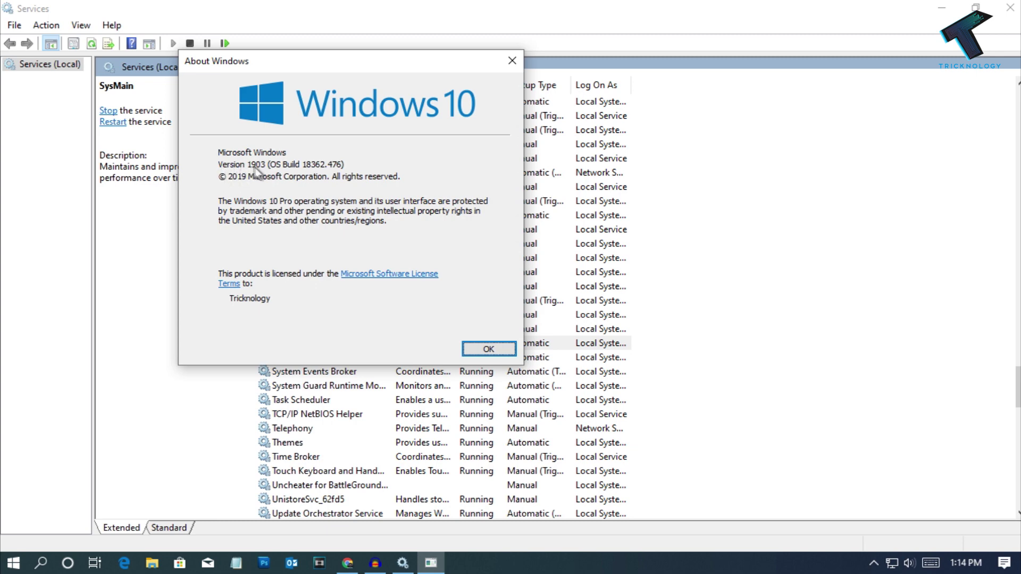
left_click(512, 60)
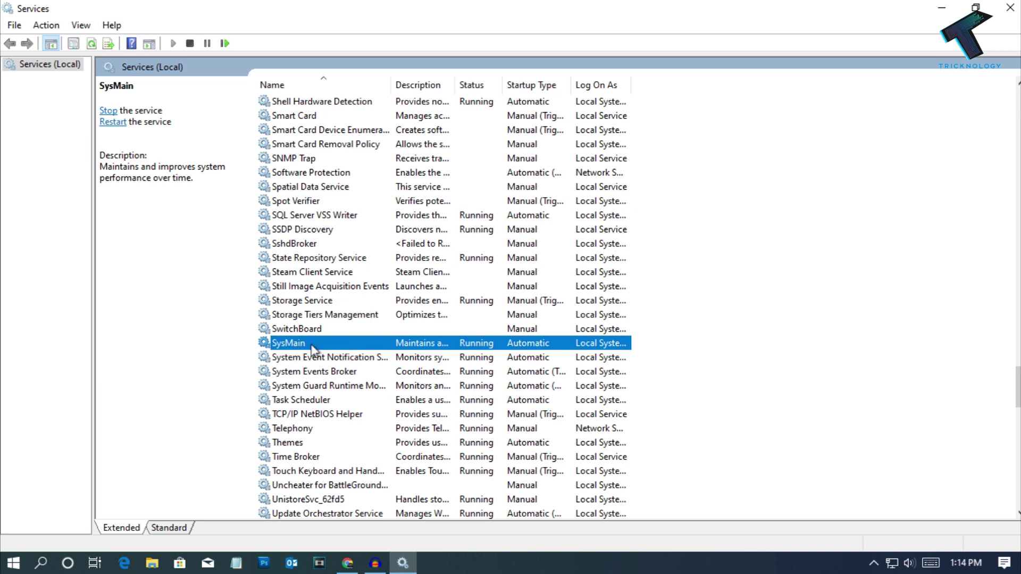
Set SysMain's startup type to Disabled in its properties and apply it
double_click(298, 345)
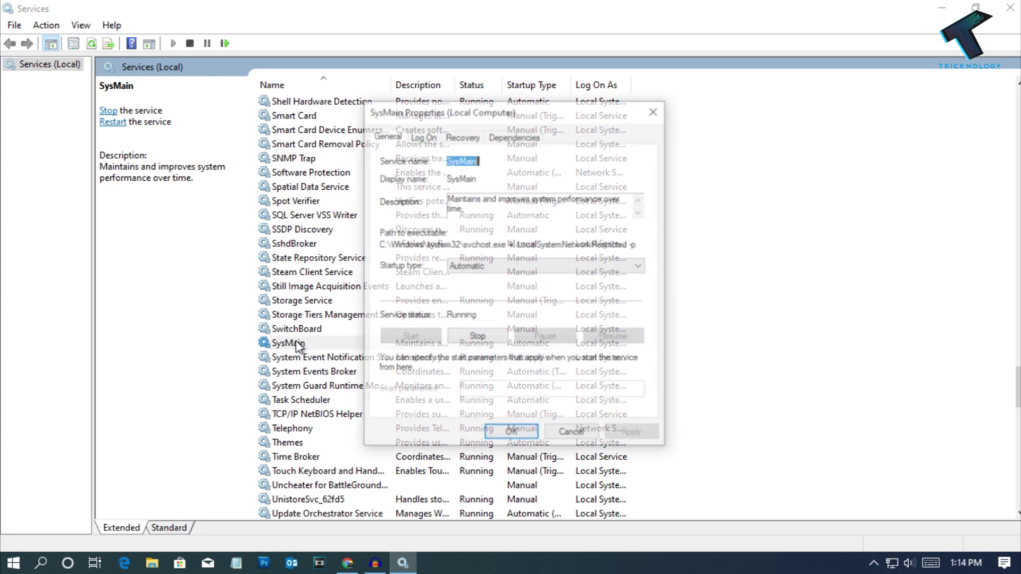
left_click(483, 269)
left_click(483, 309)
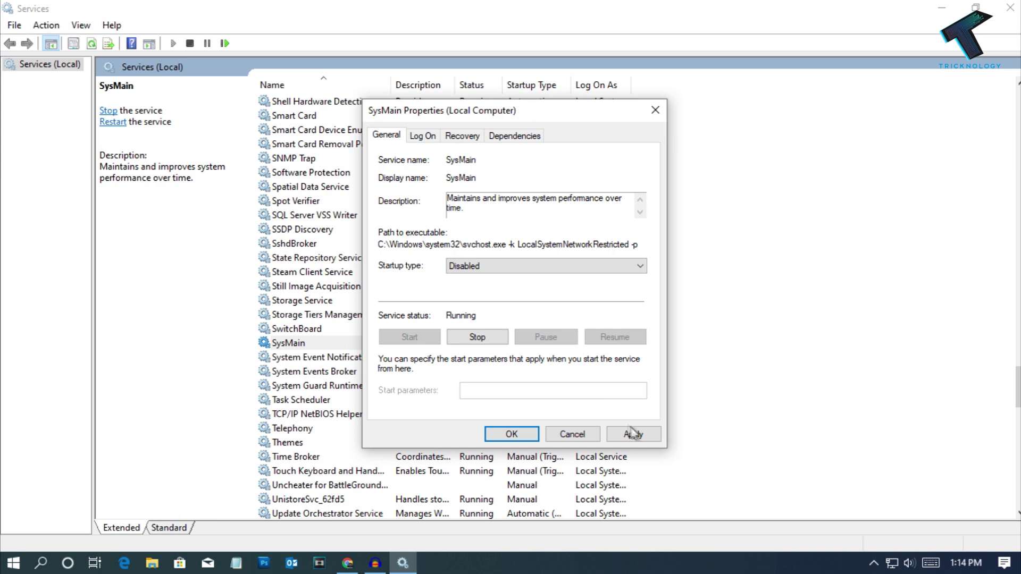
left_click(631, 428)
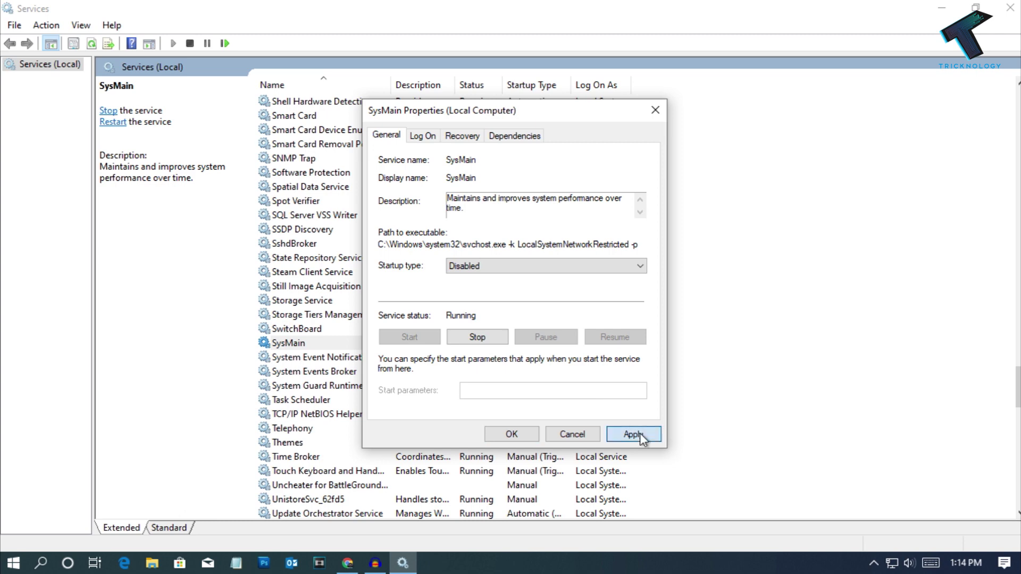
left_click(511, 435)
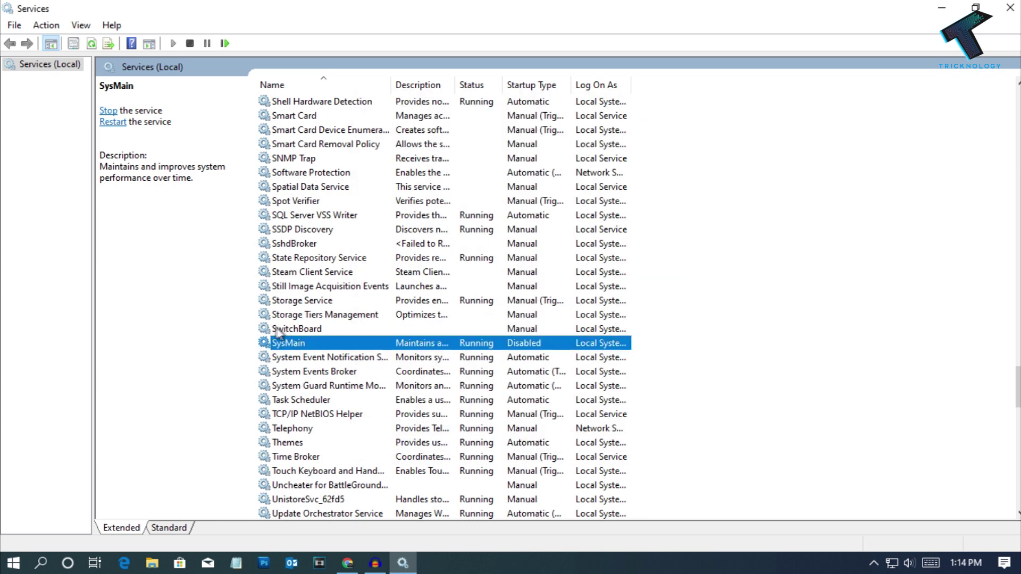